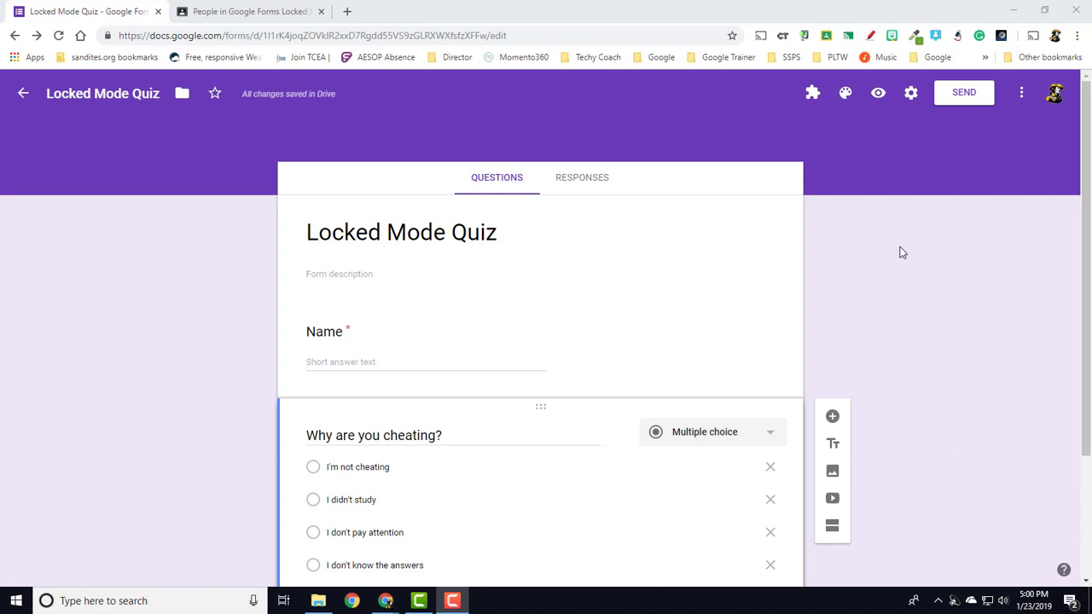
# In Quizzes settings, make Locked Mode Quiz a quiz with Chromebook locked mode on.
pyautogui.click(912, 92)
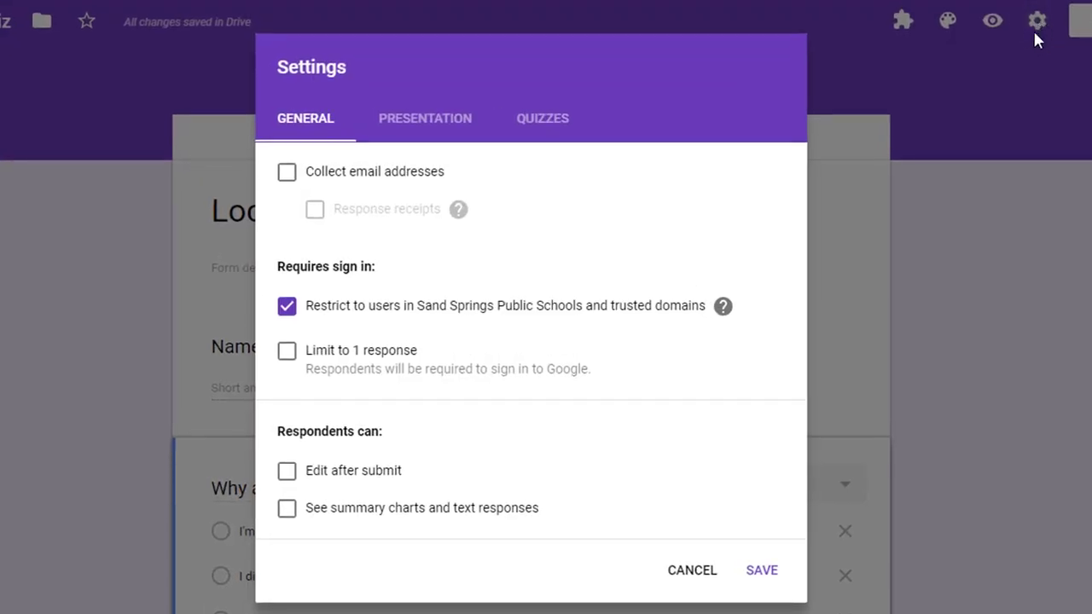
pyautogui.click(553, 127)
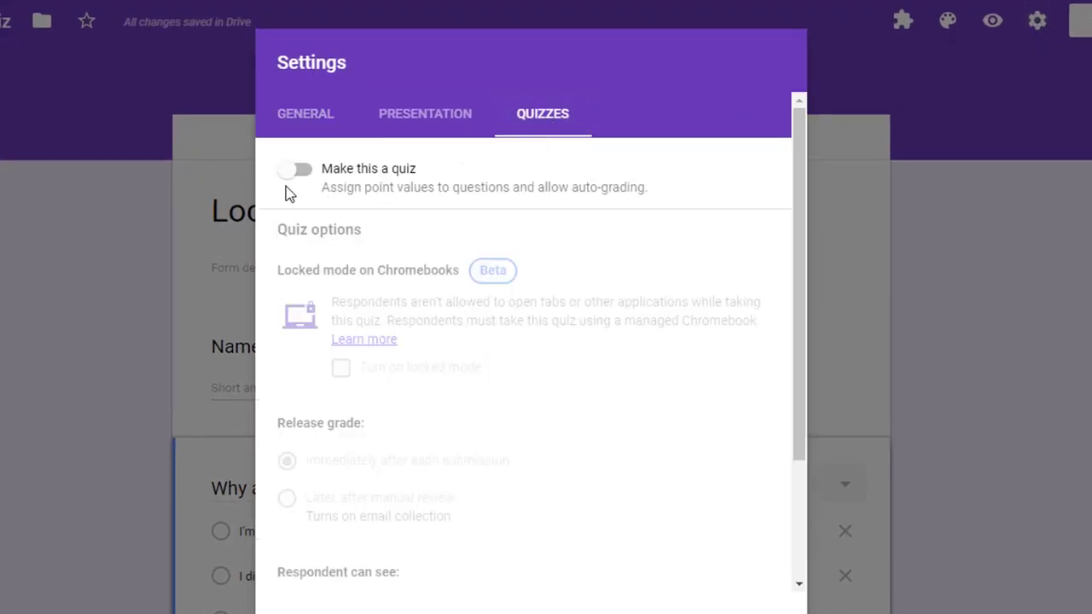
pyautogui.click(294, 170)
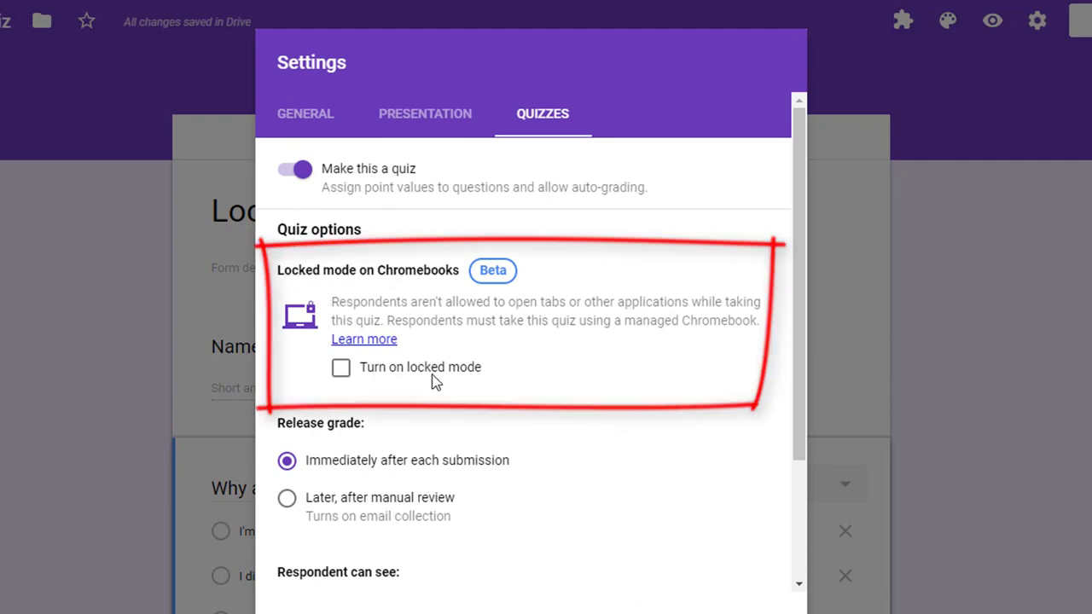
pyautogui.click(342, 369)
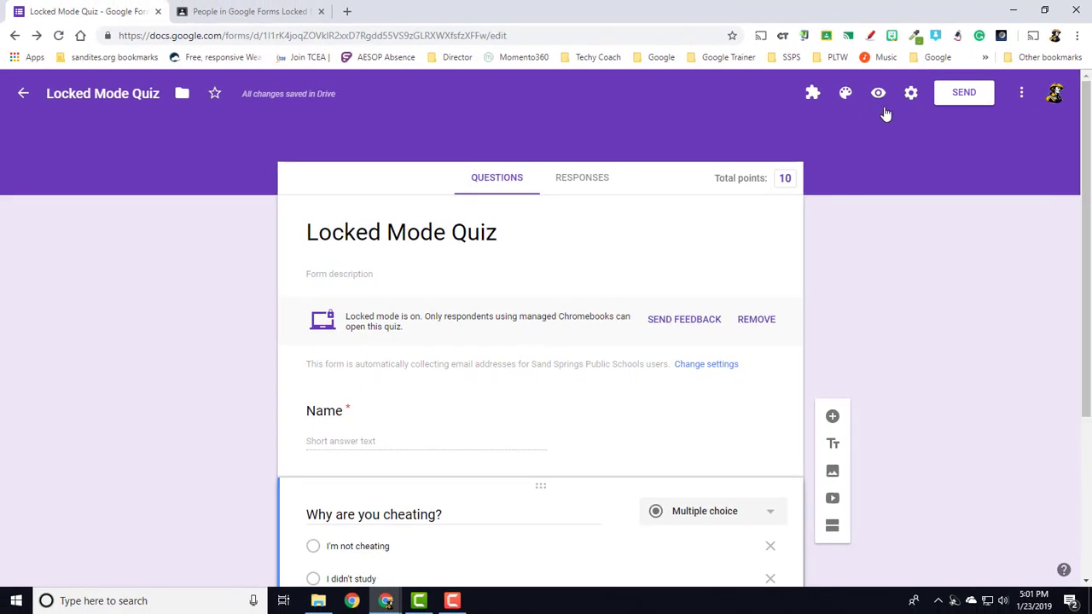
# Preview the Locked Mode Quiz as a respondent would see it.
pyautogui.click(881, 99)
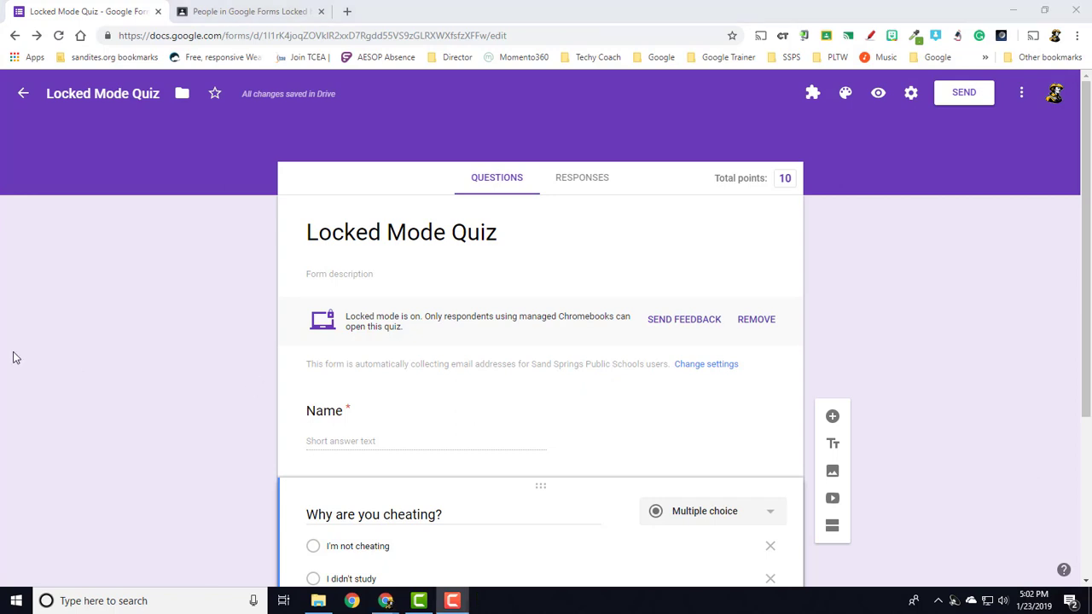
# Go to the class's Classwork page, start a quiz assignment, then discard that draft.
pyautogui.click(202, 14)
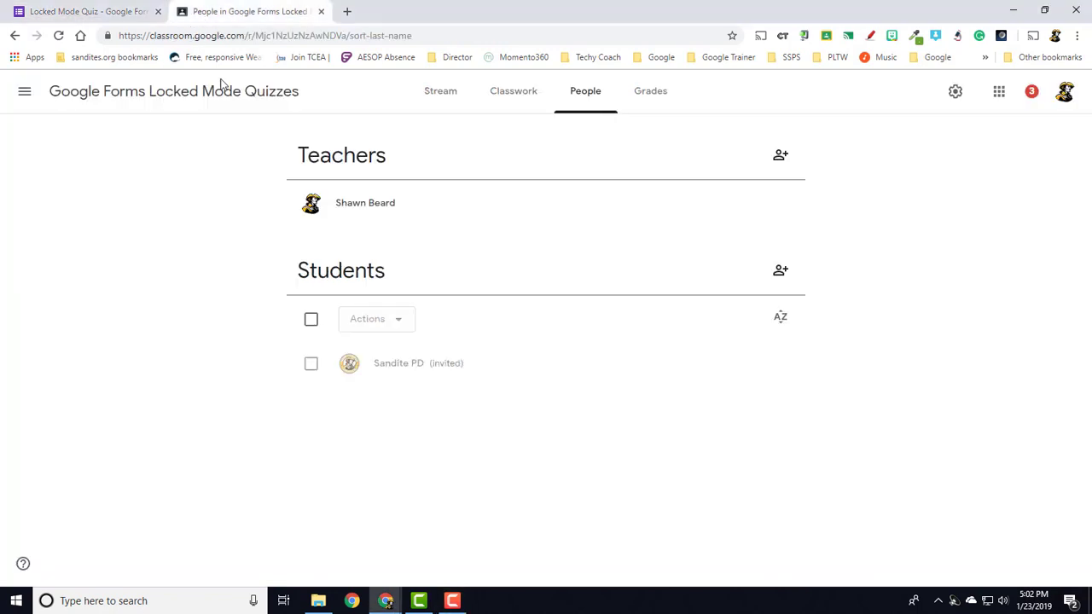
pyautogui.click(518, 107)
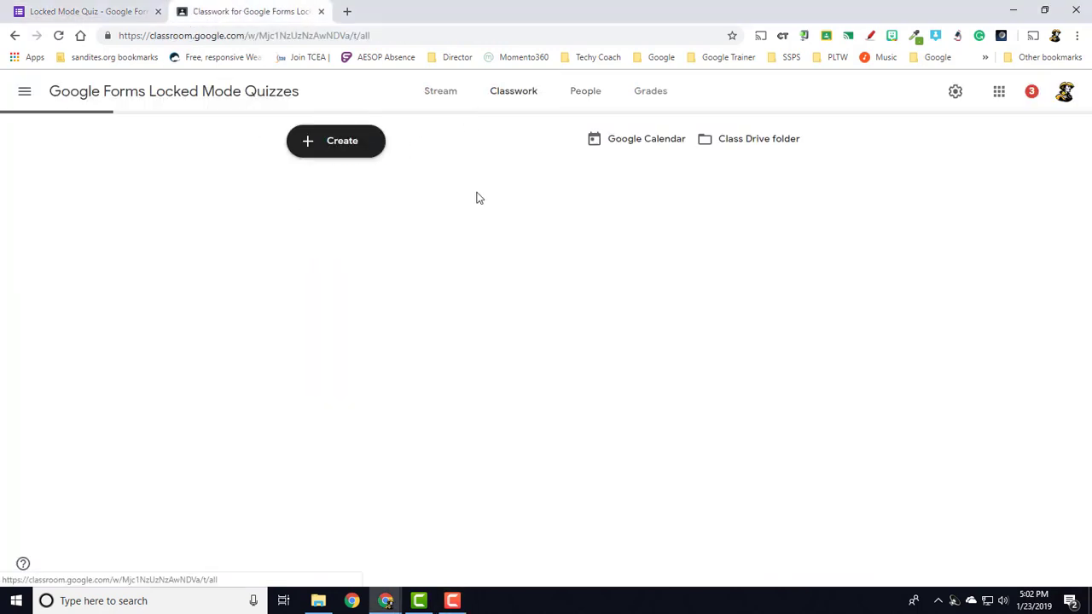
pyautogui.click(338, 151)
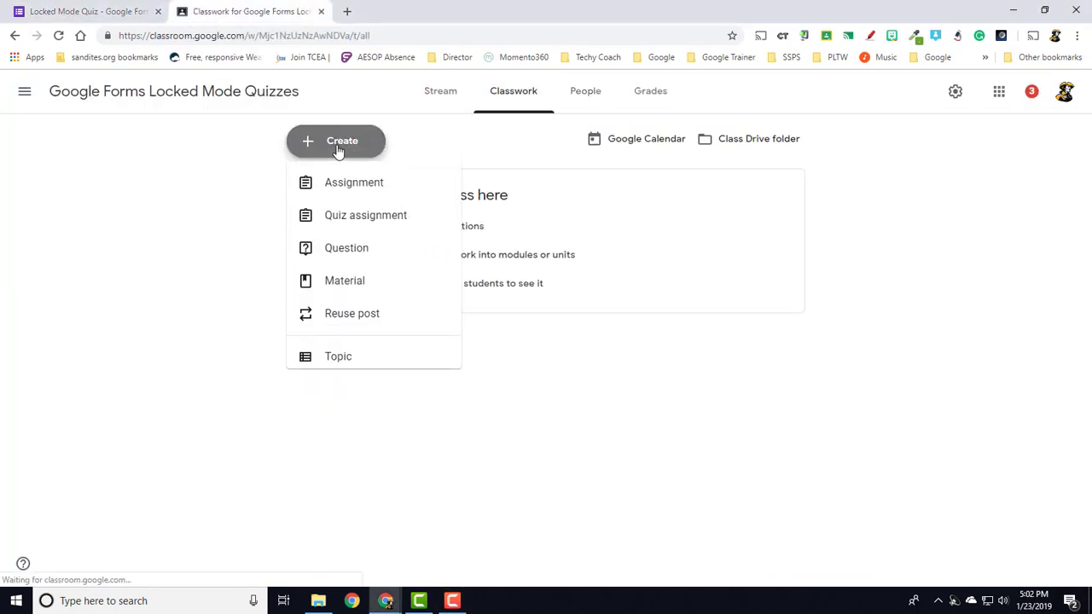
pyautogui.click(371, 220)
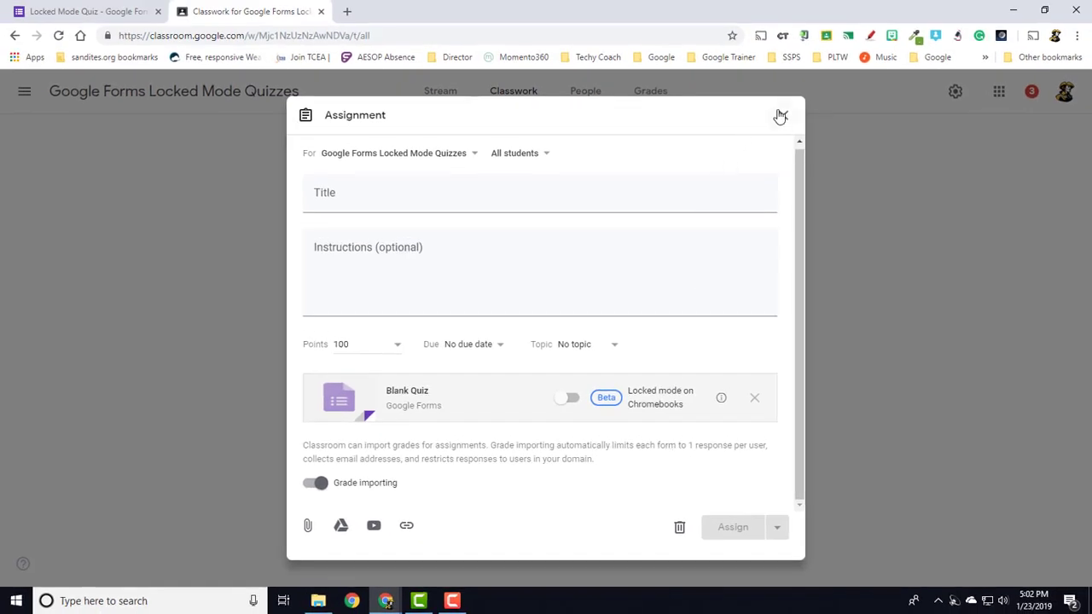
pyautogui.click(680, 528)
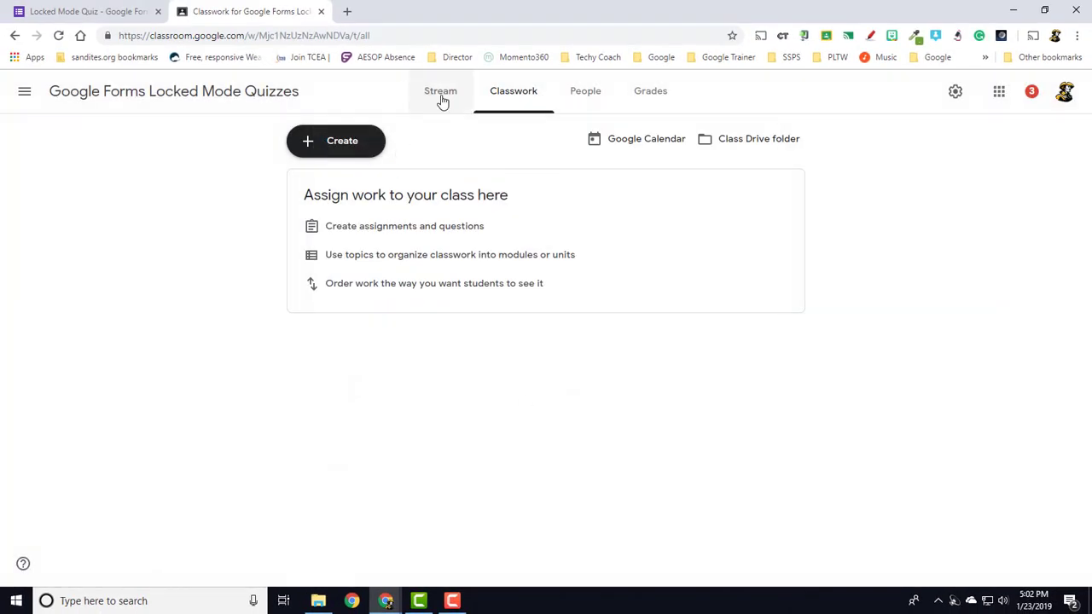
# Draft a new assignment titled 'Locked Mode quiz' and bring up the Google Drive picker.
pyautogui.click(339, 147)
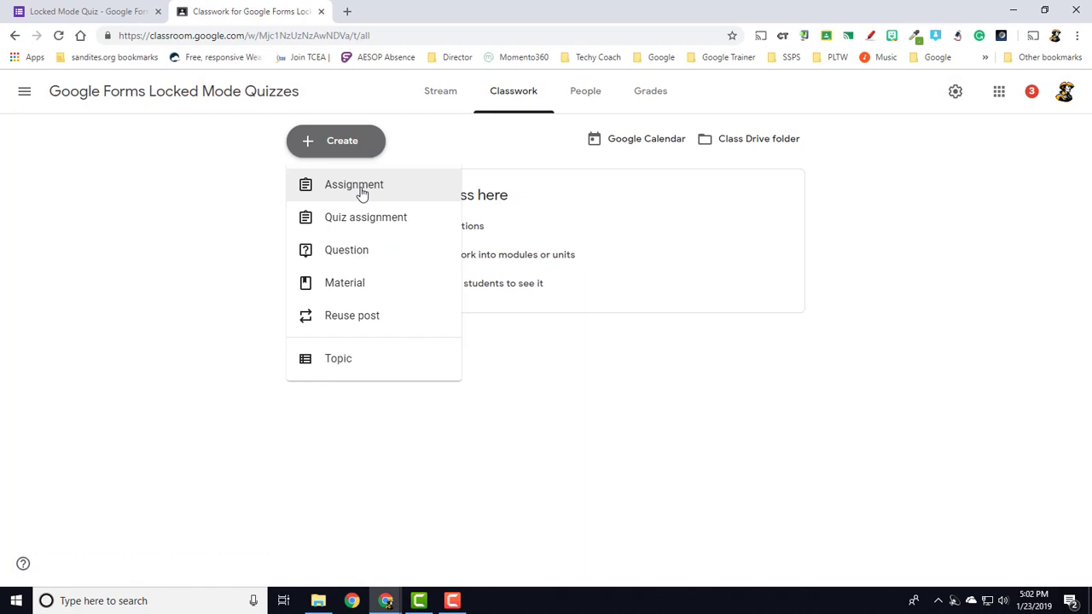
pyautogui.click(361, 189)
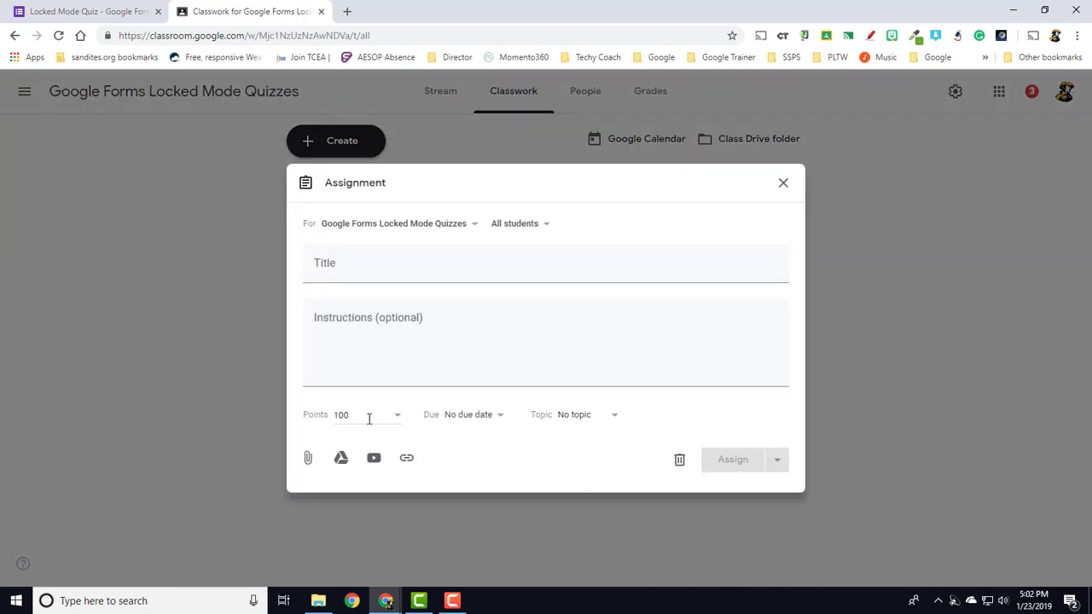
pyautogui.click(356, 269)
pyautogui.write('Lo')
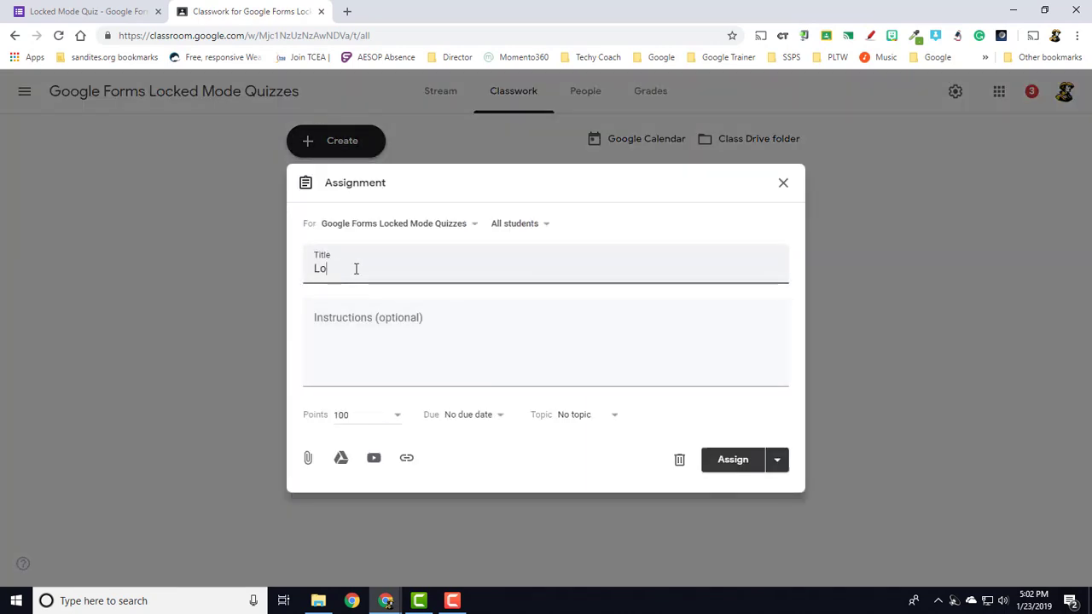
pyautogui.write('cked Mode quiz')
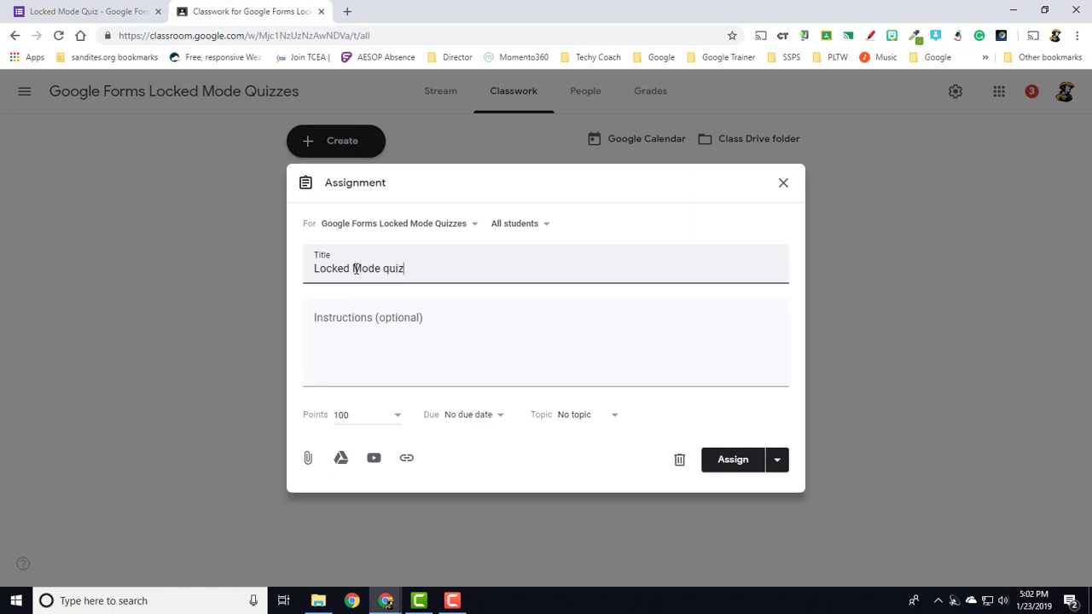
pyautogui.click(341, 458)
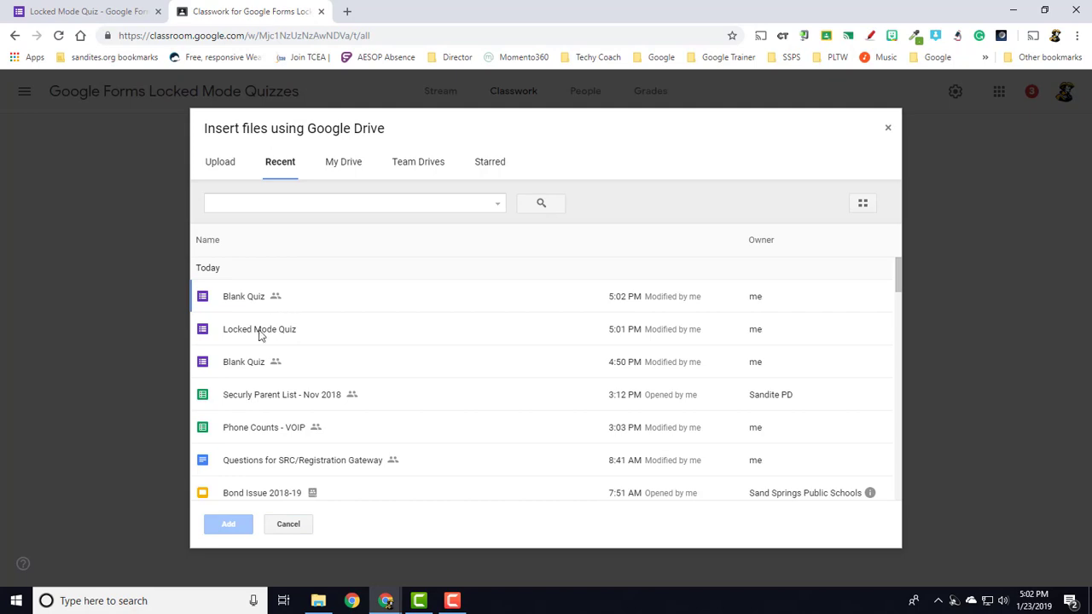
# Attach the Locked Mode Quiz form with Chromebook locked mode on and assign it to all students.
pyautogui.click(261, 334)
pyautogui.click(242, 517)
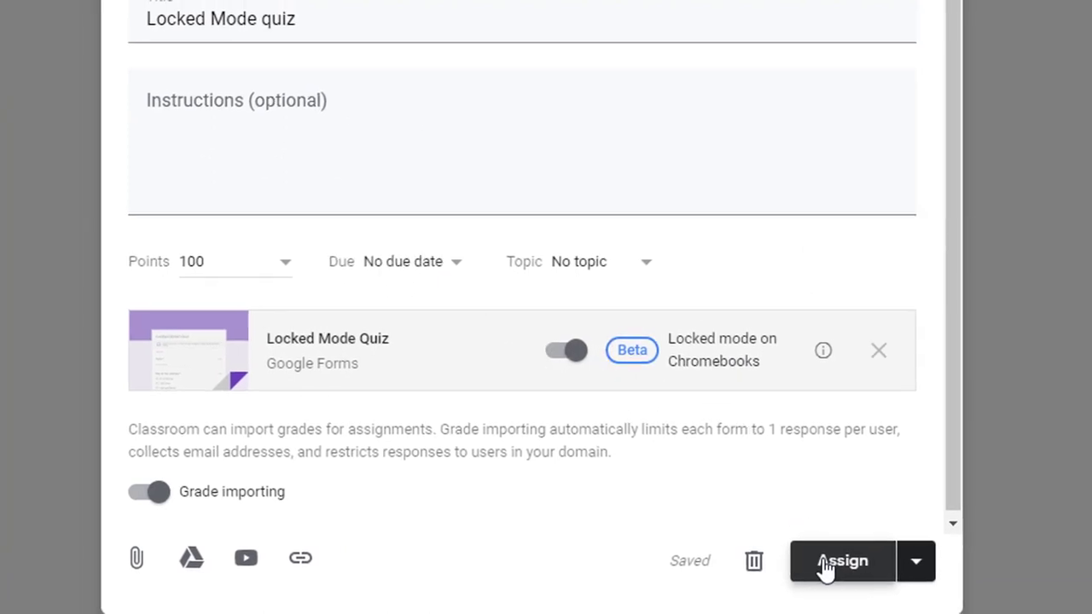
pyautogui.click(824, 570)
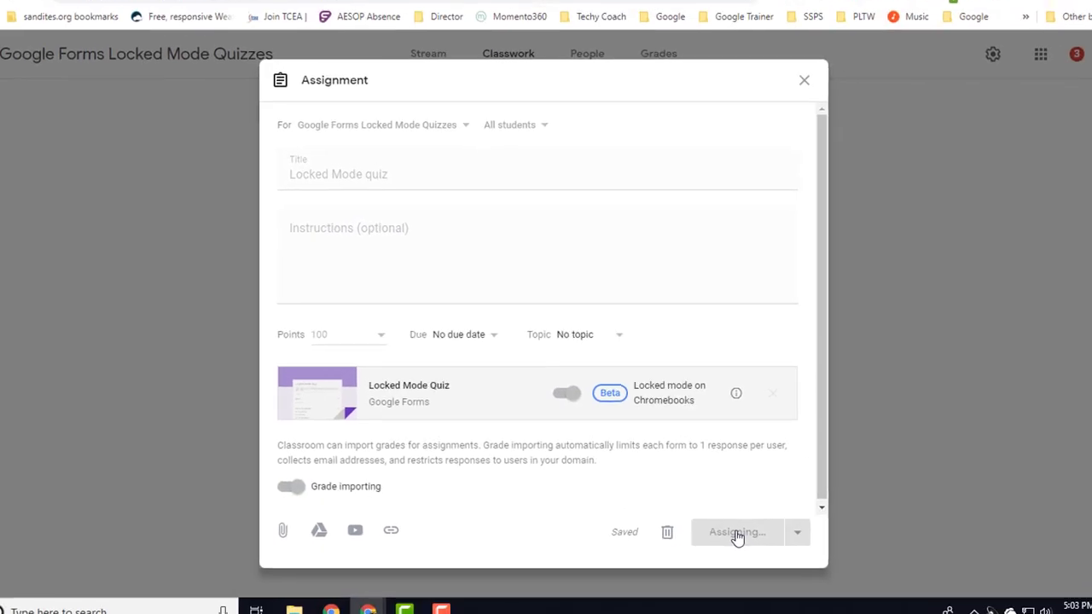